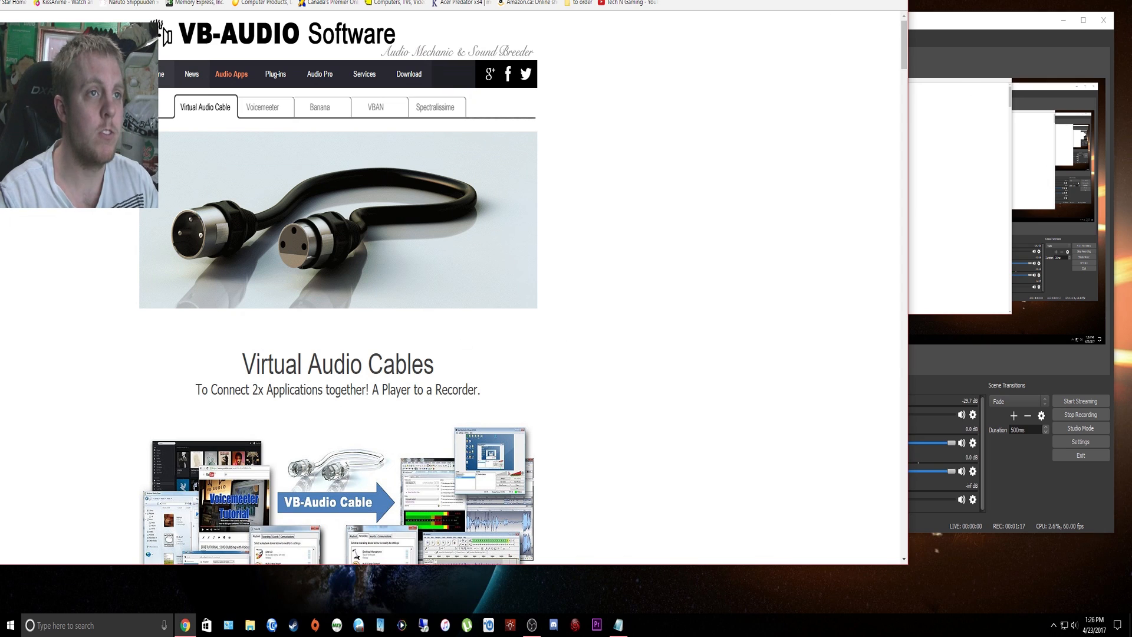
Step: Review the driver download and additional cables on the VB-Audio Virtual Cable page, and view the Voicemeeter page
click(875, 0)
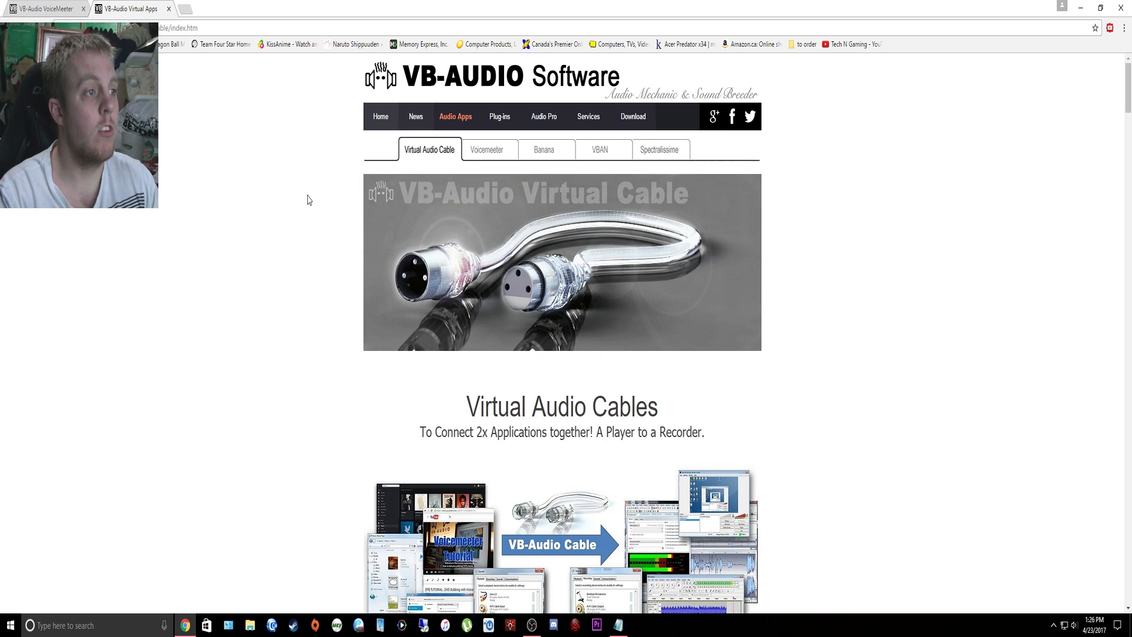
scroll(306, 195, down, 5)
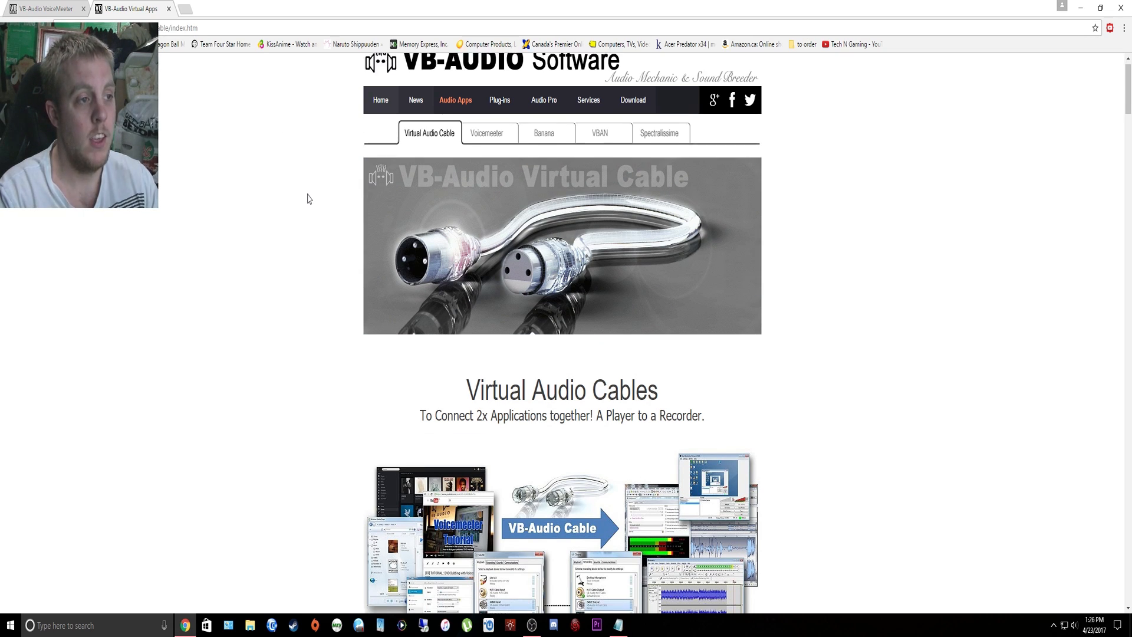
scroll(305, 197, up, 4)
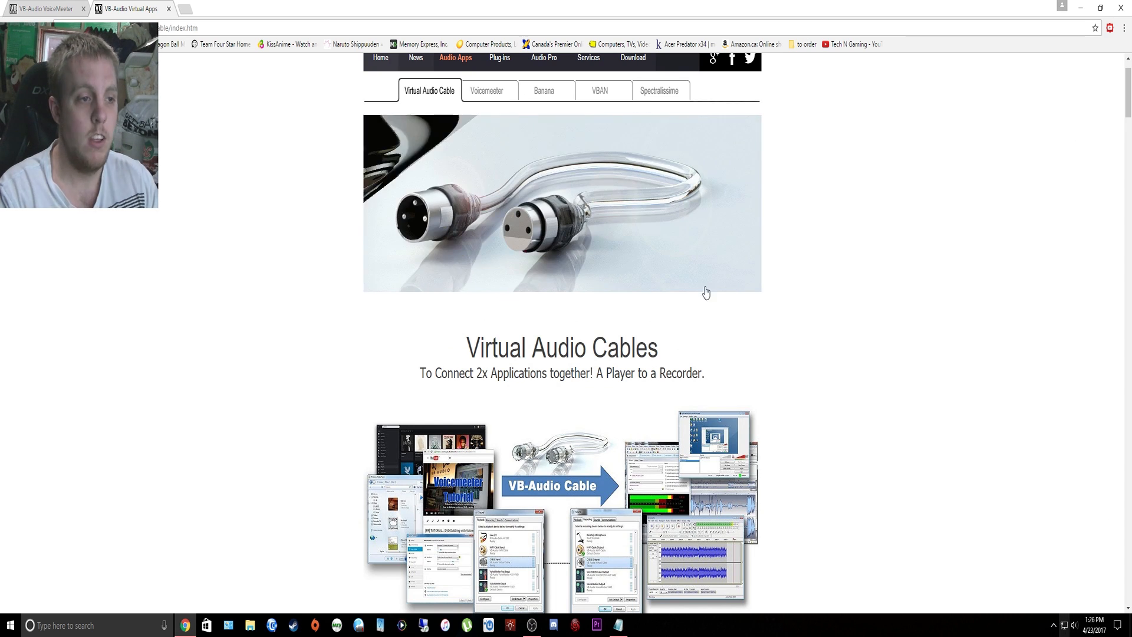
scroll(675, 267, down, 6)
scroll(672, 262, down, 10)
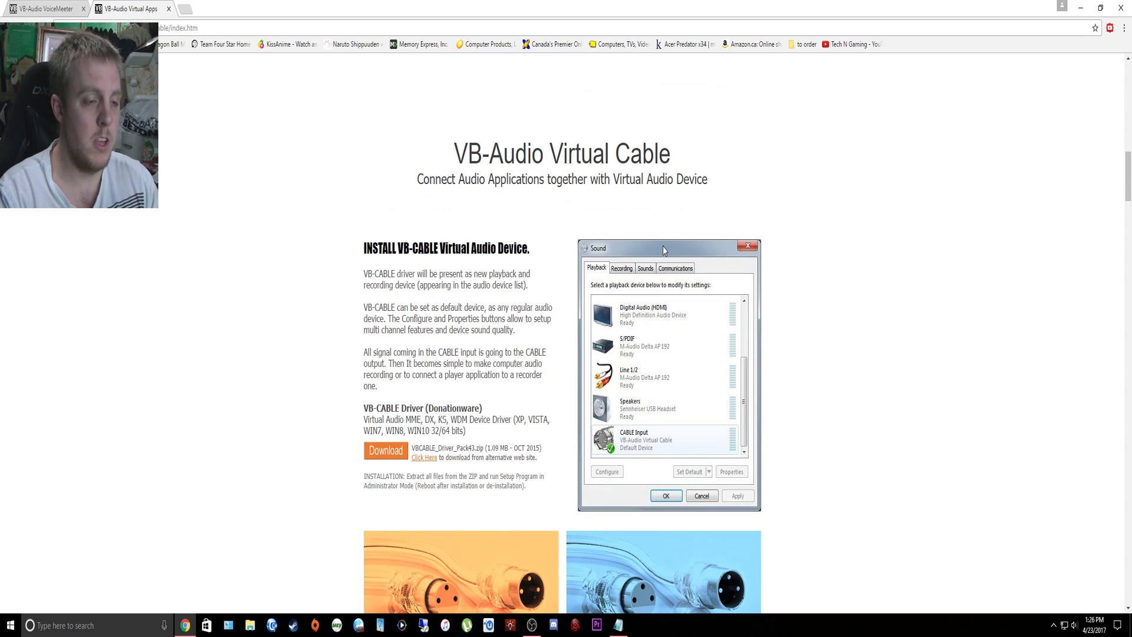
scroll(743, 359, down, 7)
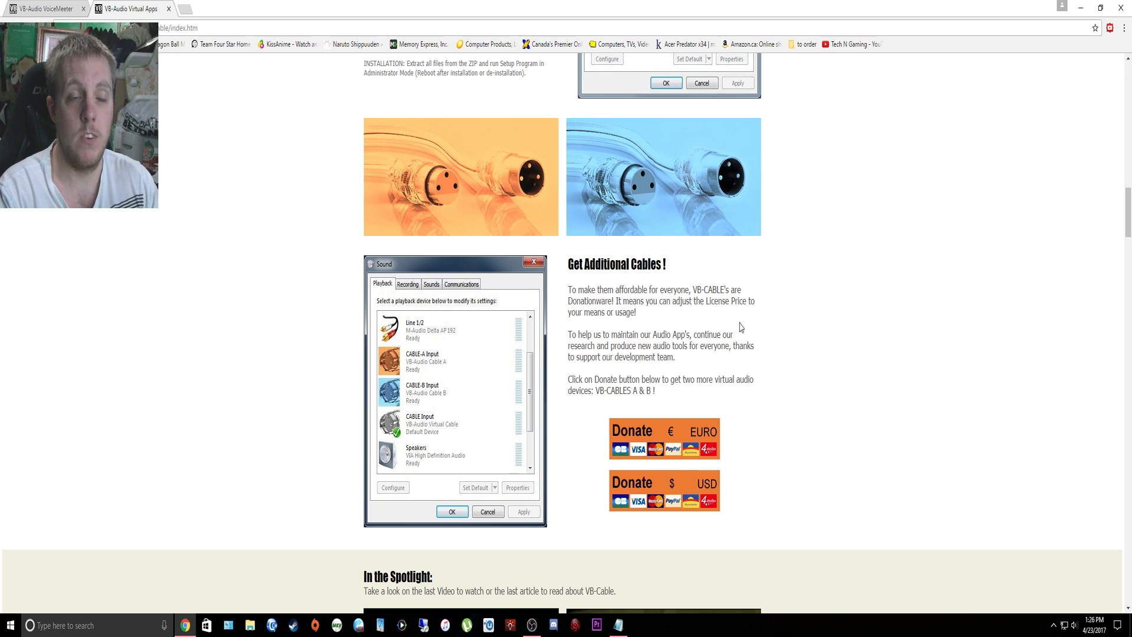
scroll(227, 232, up, 15)
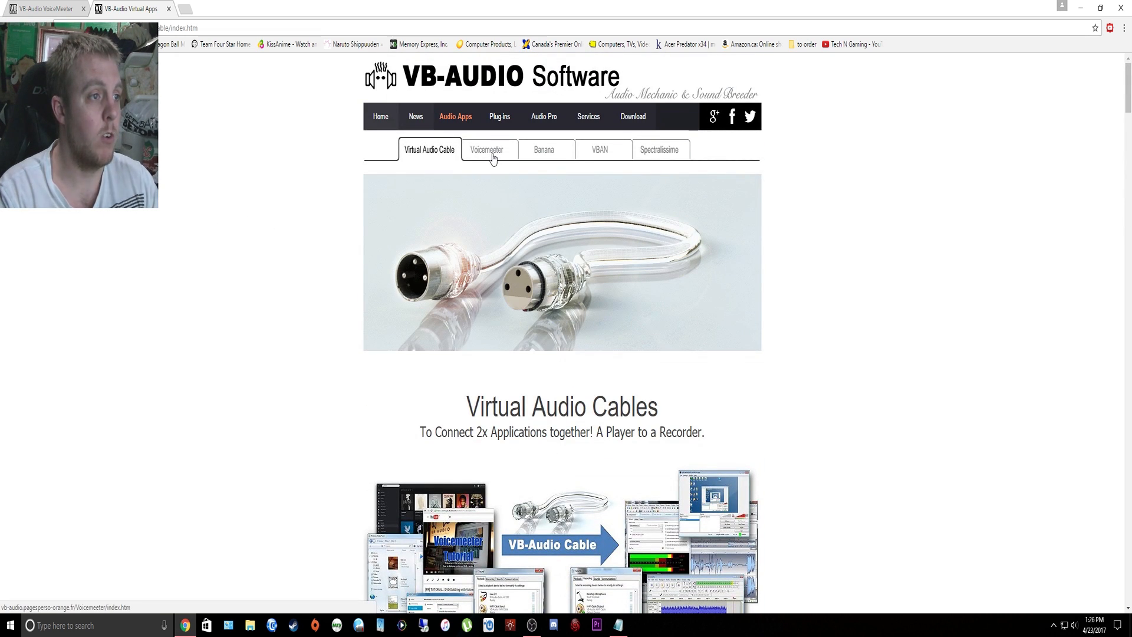
click(493, 156)
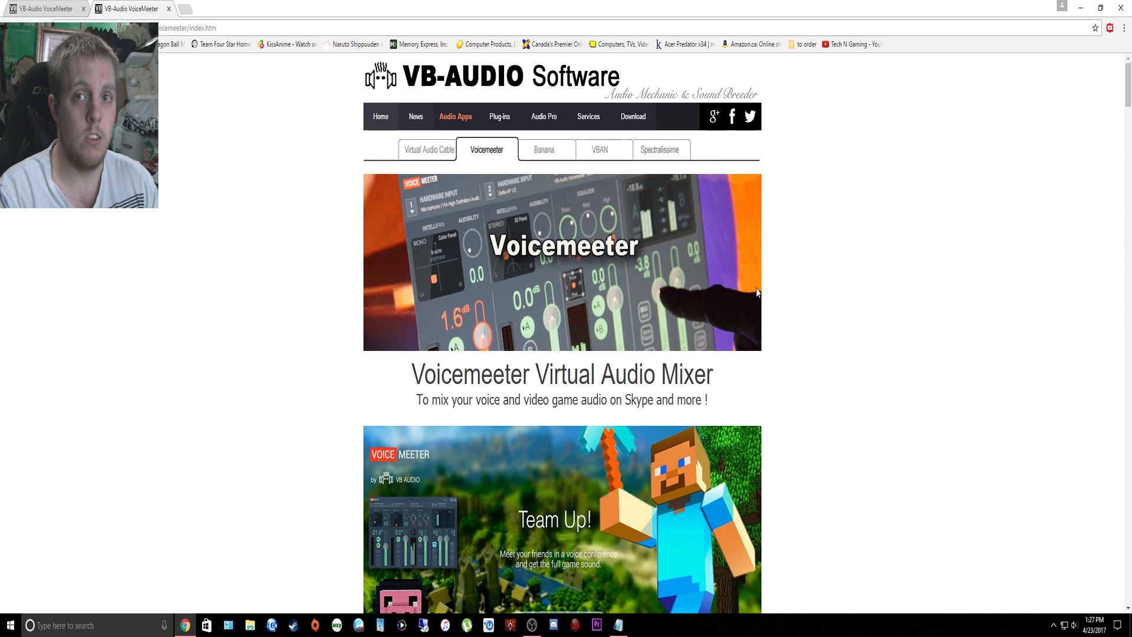
click(1082, 9)
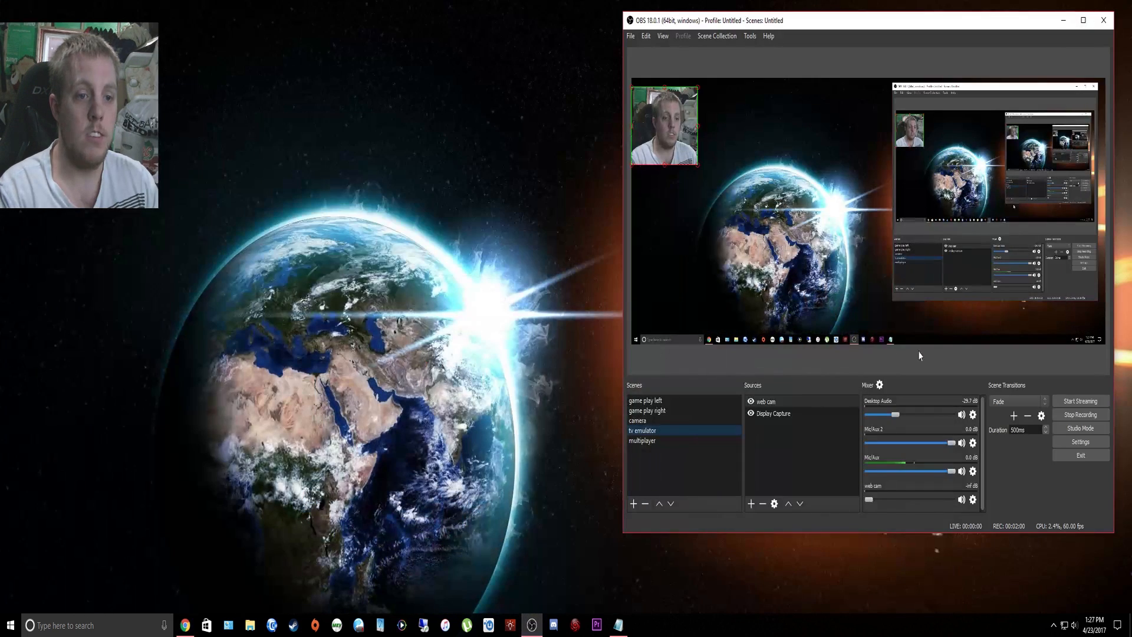
Step: Open the Windows Sound settings and show the list of playback devices clear of the webcam overlay
right_click(1073, 623)
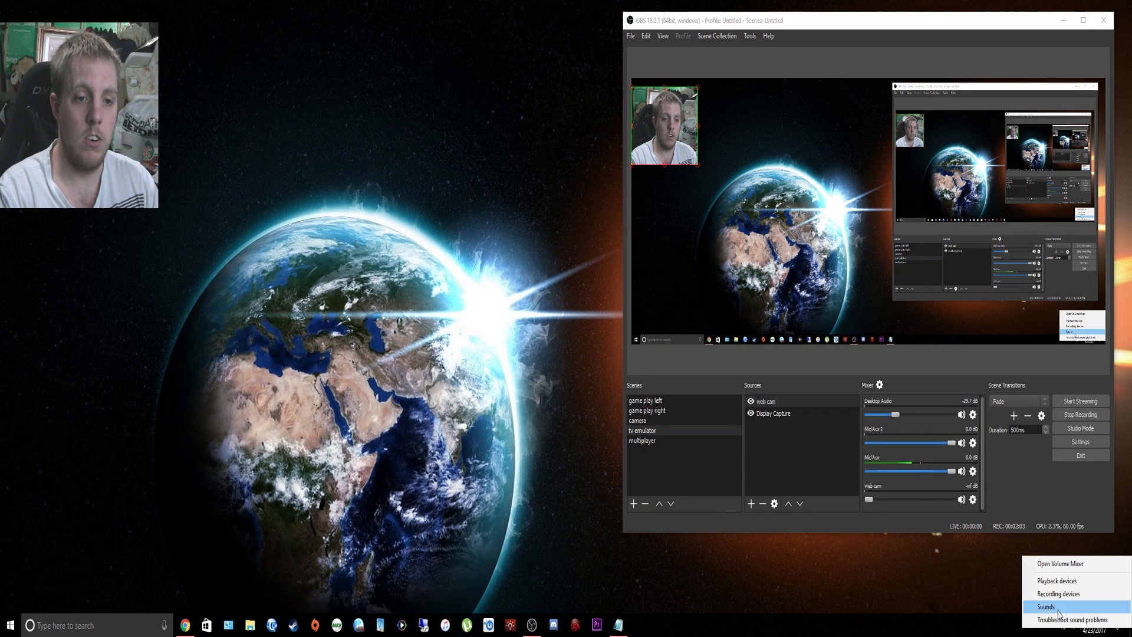
click(1058, 607)
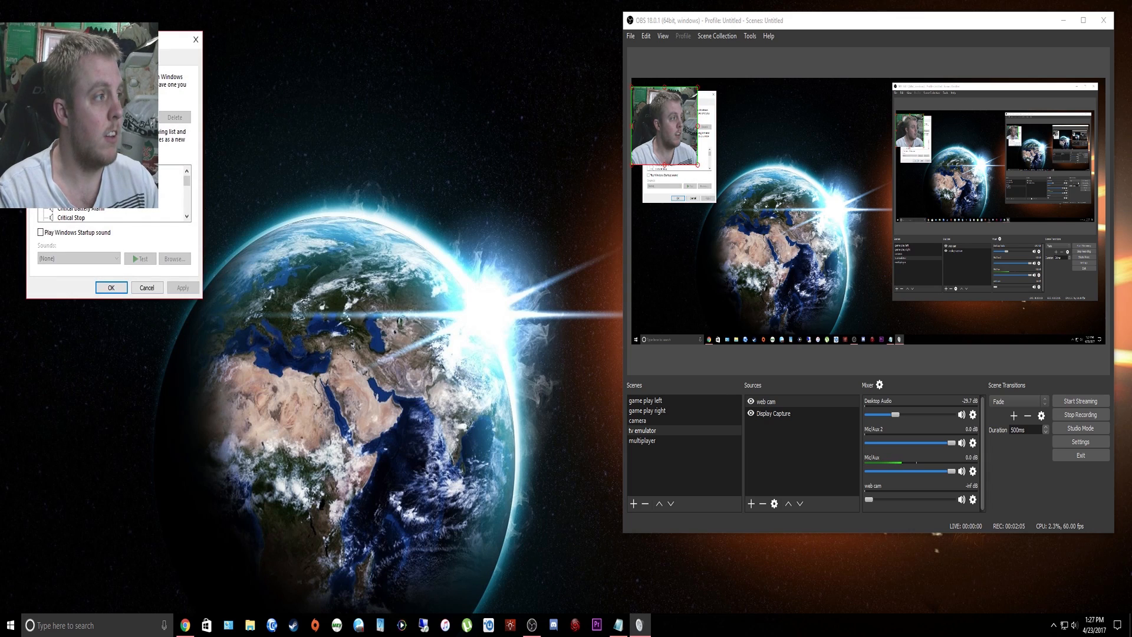
click(43, 57)
drag(126, 39, 263, 38)
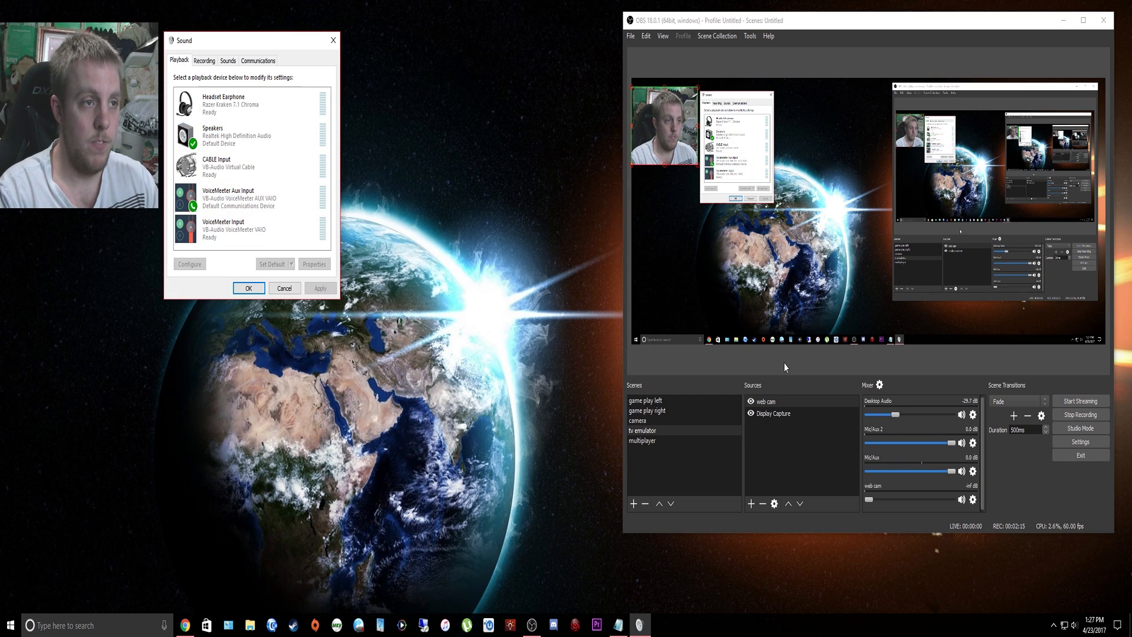
Step: Open VoiceMeeter Banana from the hidden background apps and move the Sound dialog away from the mixer
click(1053, 624)
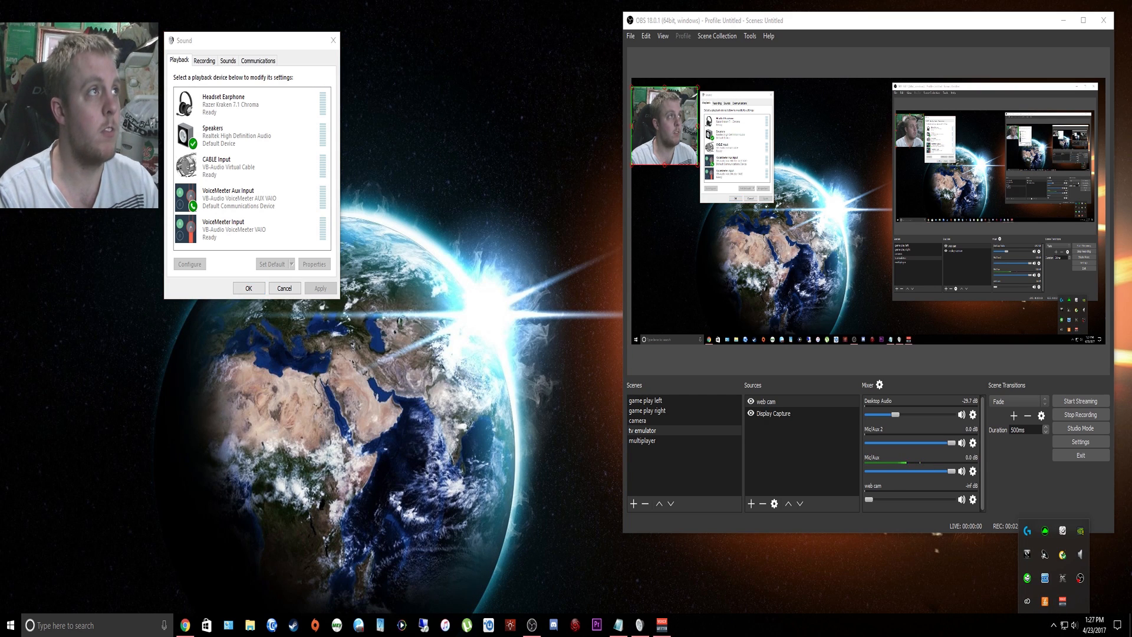
click(1059, 601)
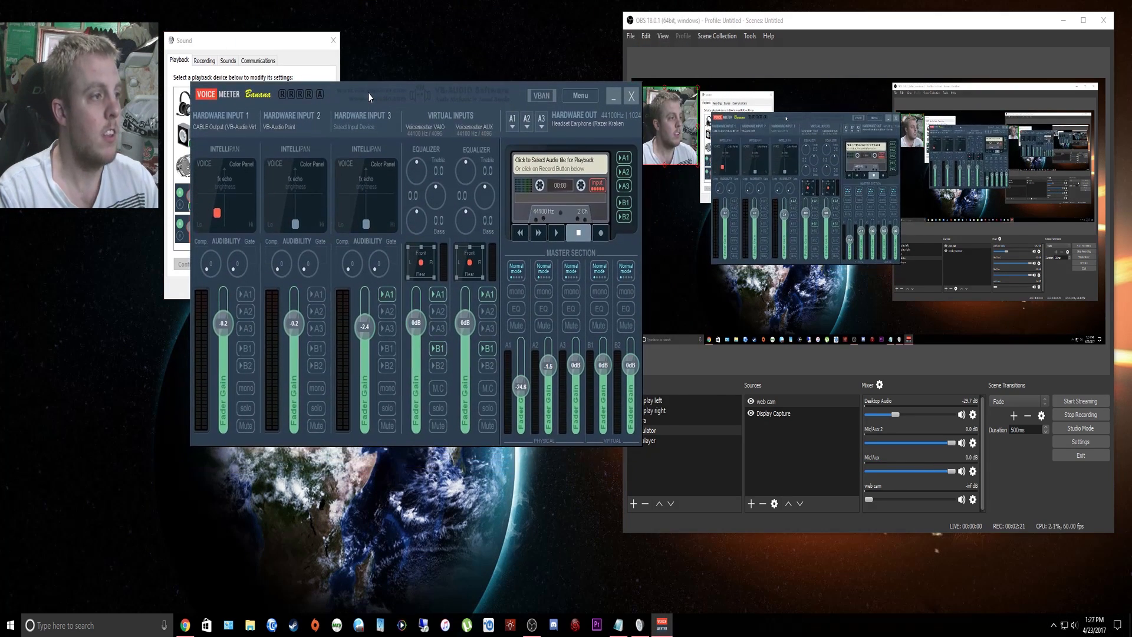
drag(284, 38, 141, 28)
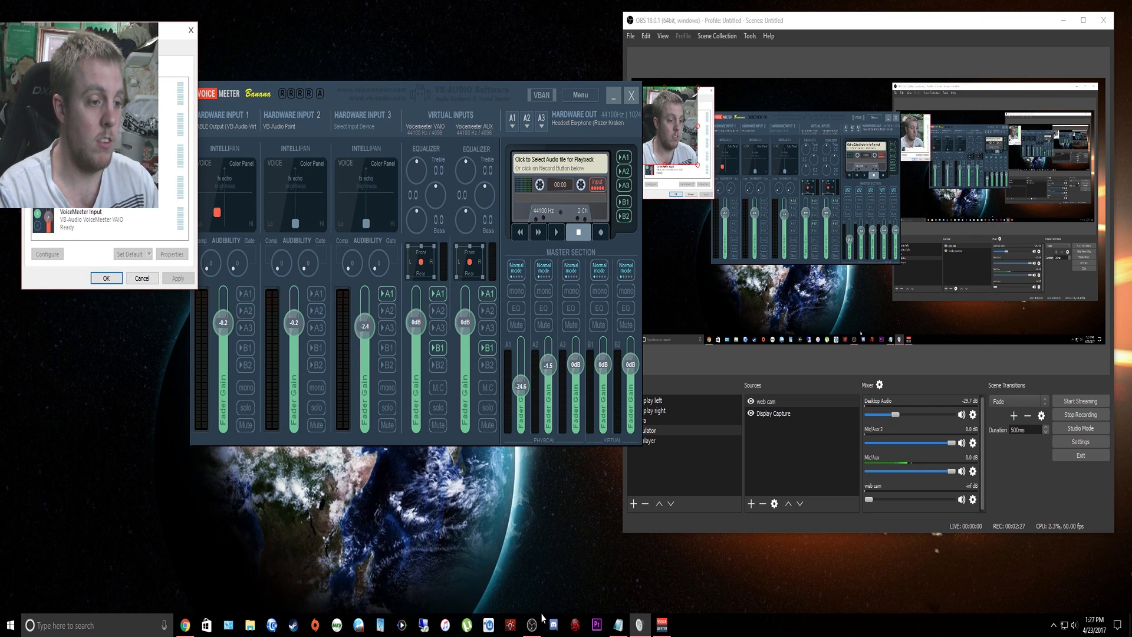
Step: Switch to Discord, check the output device in the voice settings, and minimise Discord again
click(554, 630)
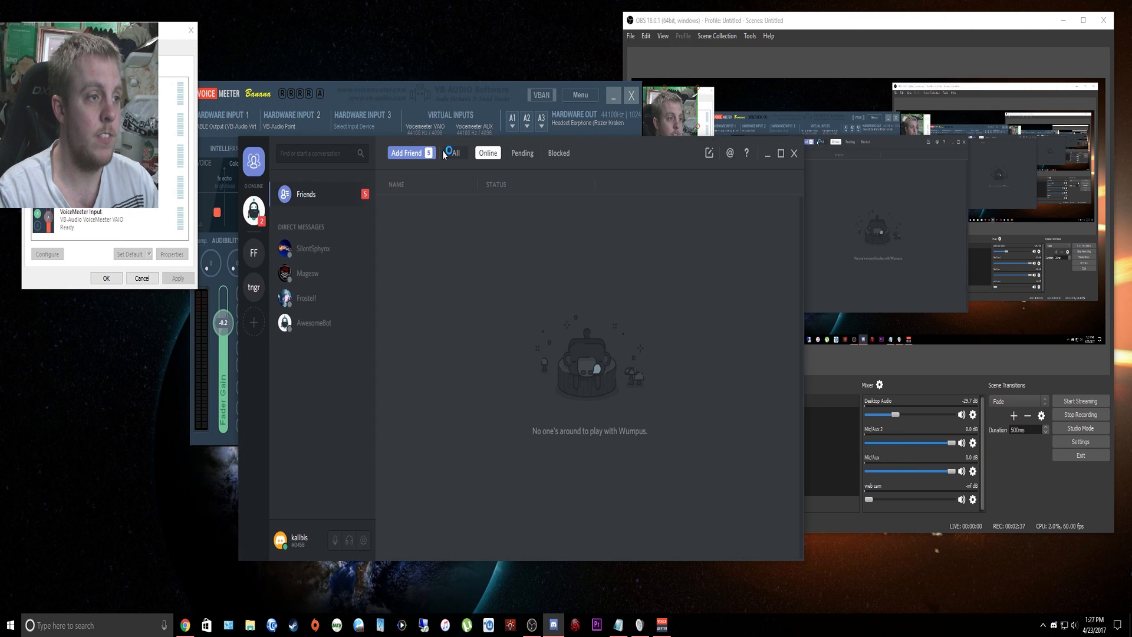
click(363, 541)
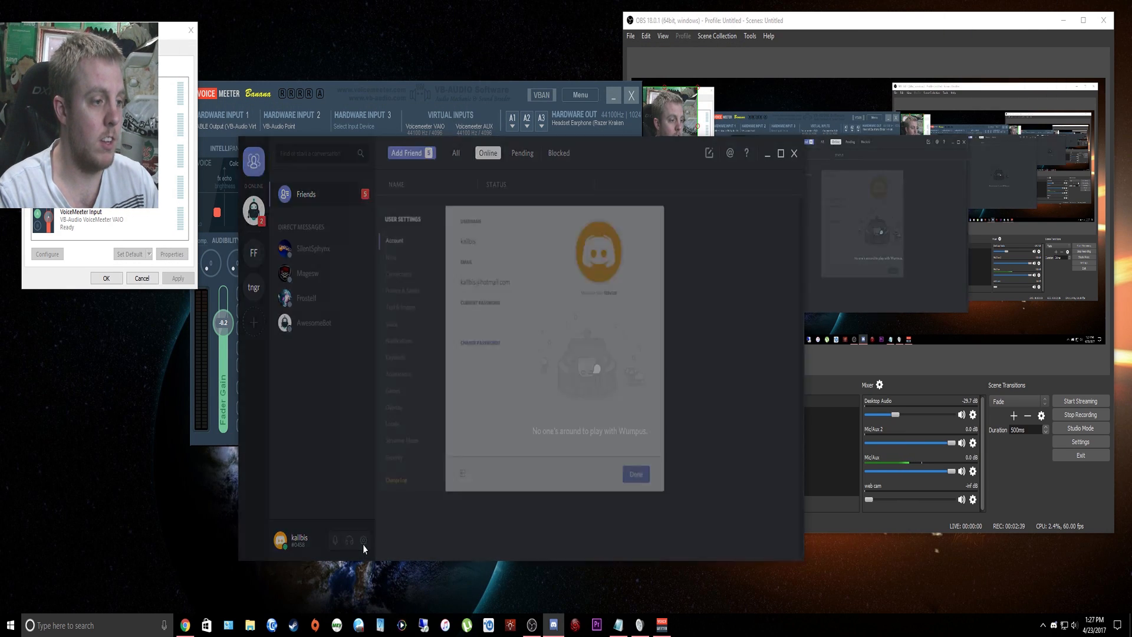
click(360, 319)
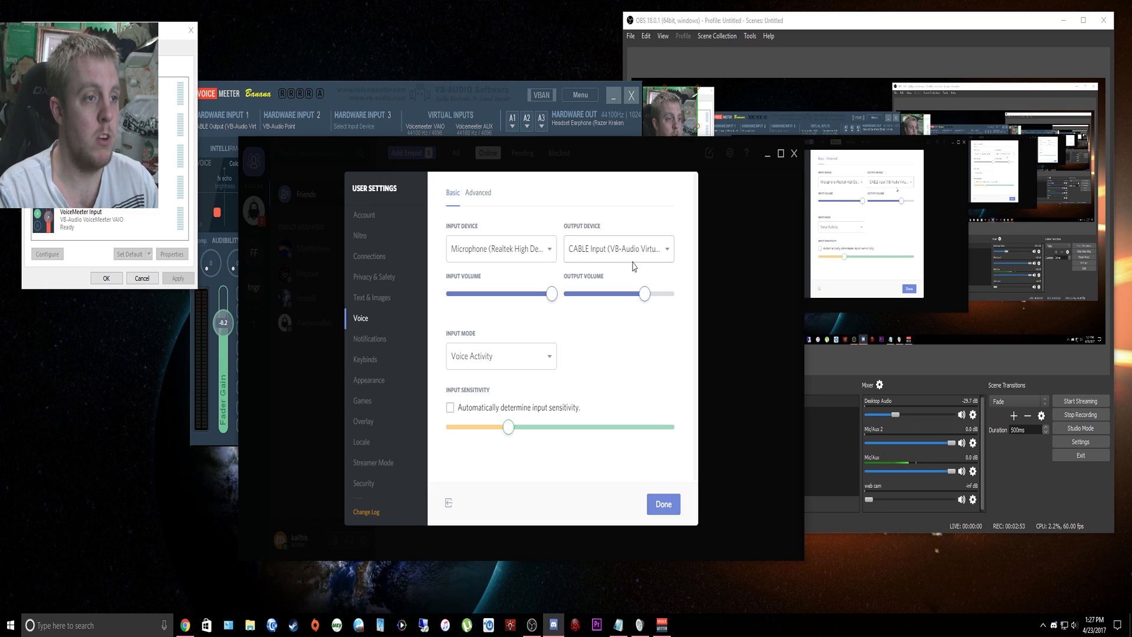
click(658, 254)
click(658, 254)
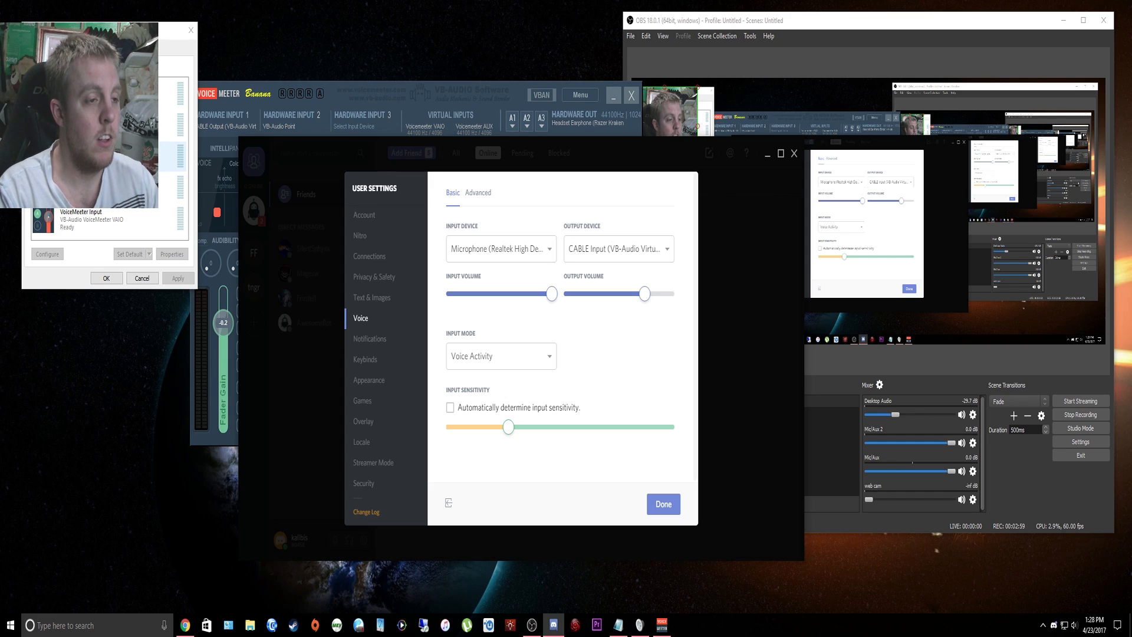
click(661, 506)
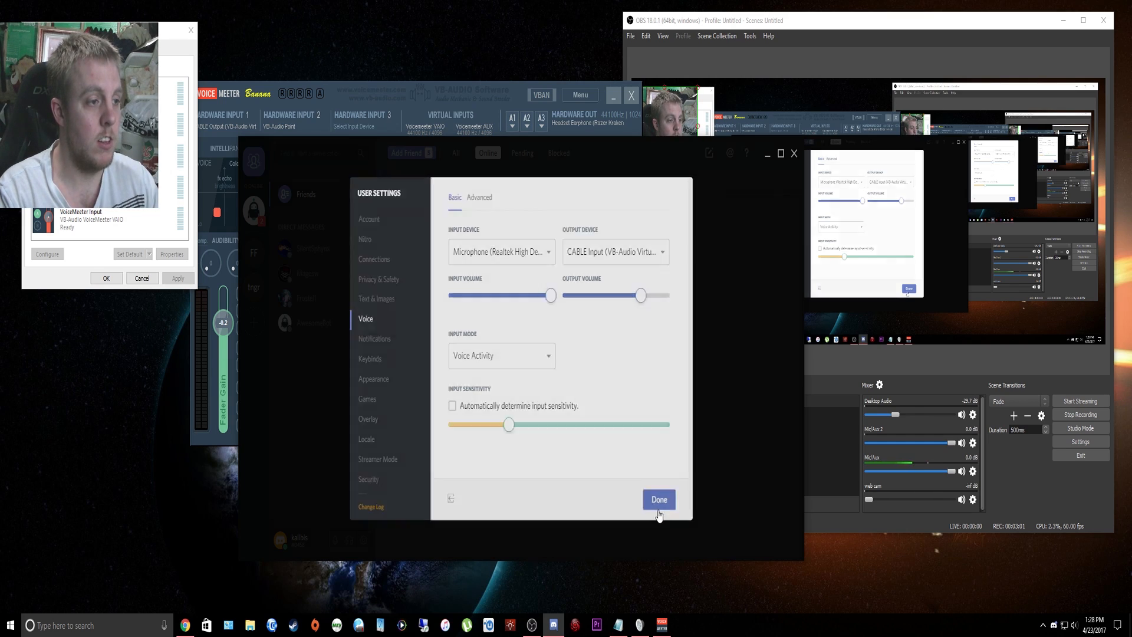
click(766, 154)
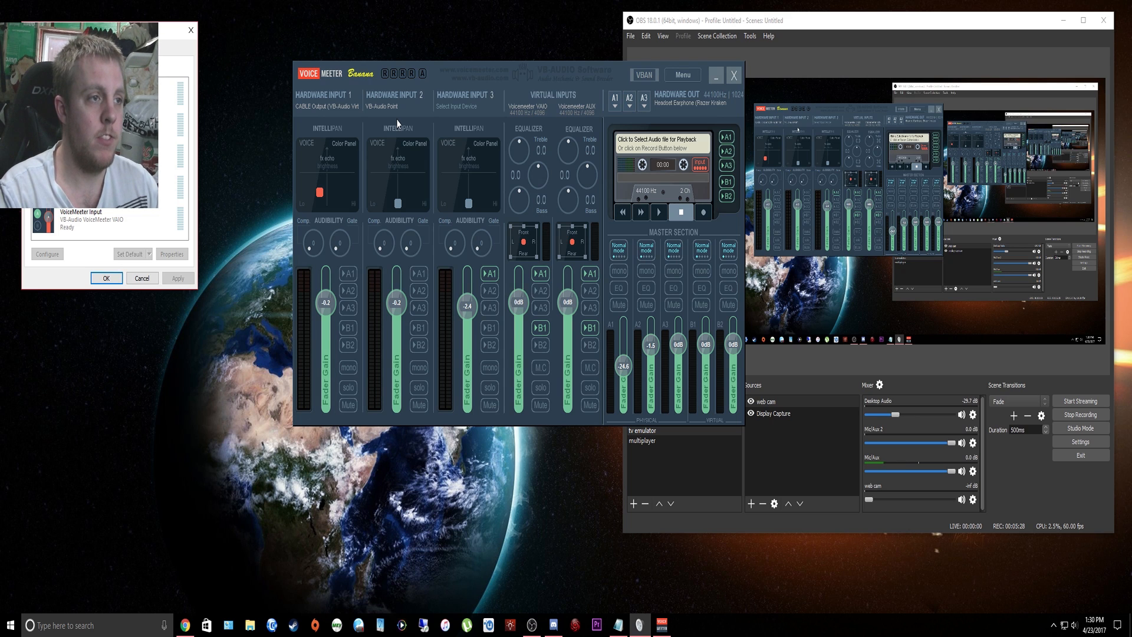
Step: Rearrange the VoiceMeeter and OBS windows, and examine the desktop and microphone devices in the OBS audio settings
drag(509, 70, 344, 45)
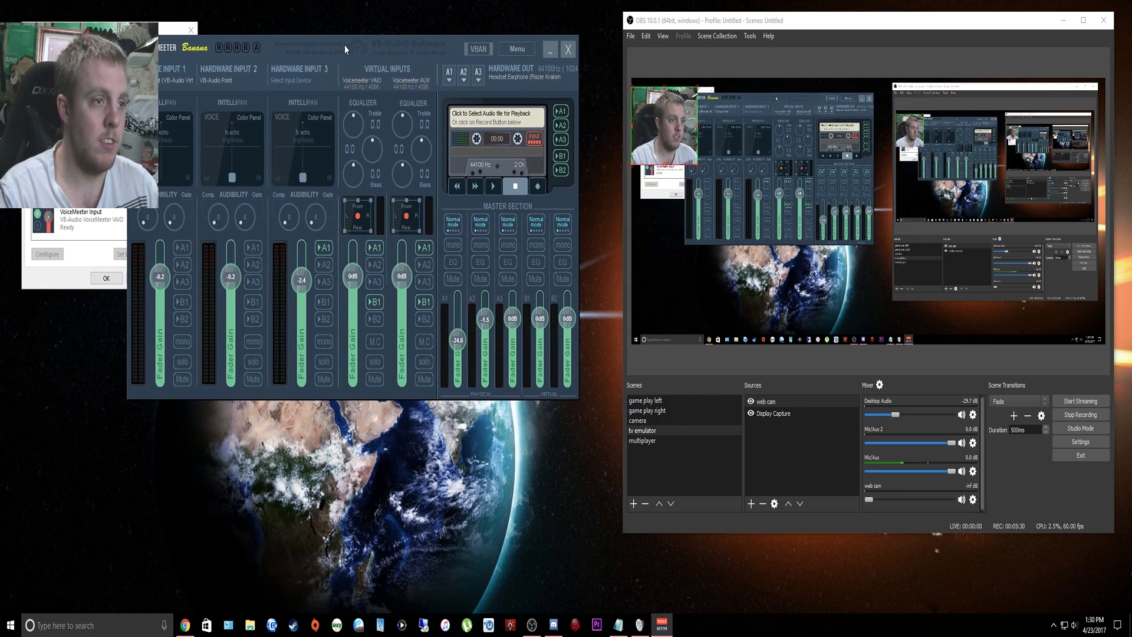
drag(875, 25, 801, 24)
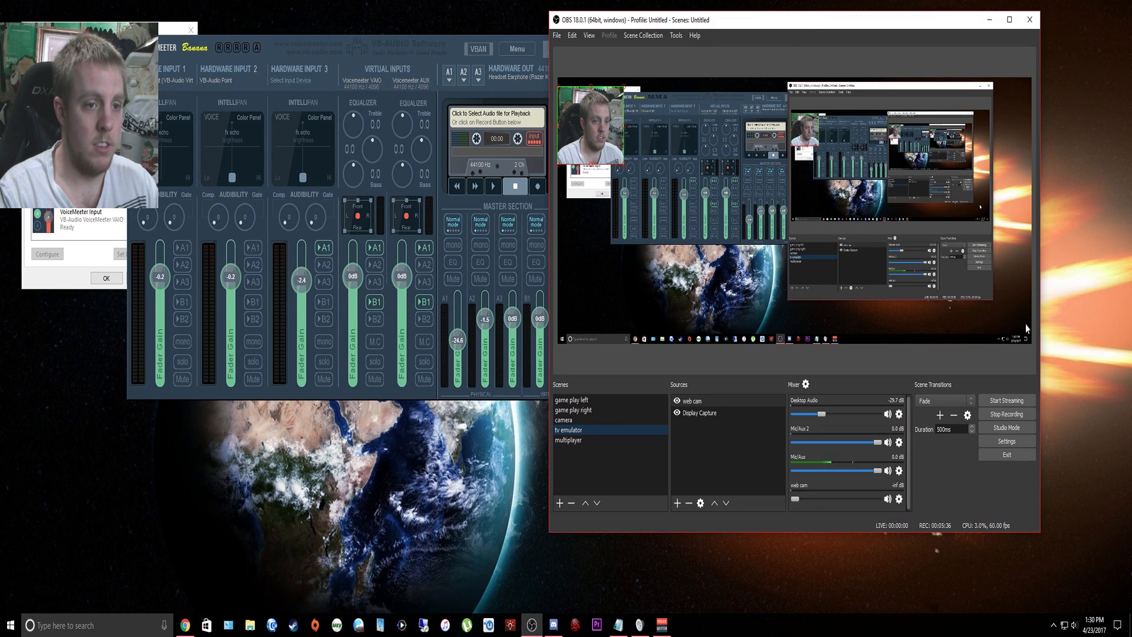
click(1006, 441)
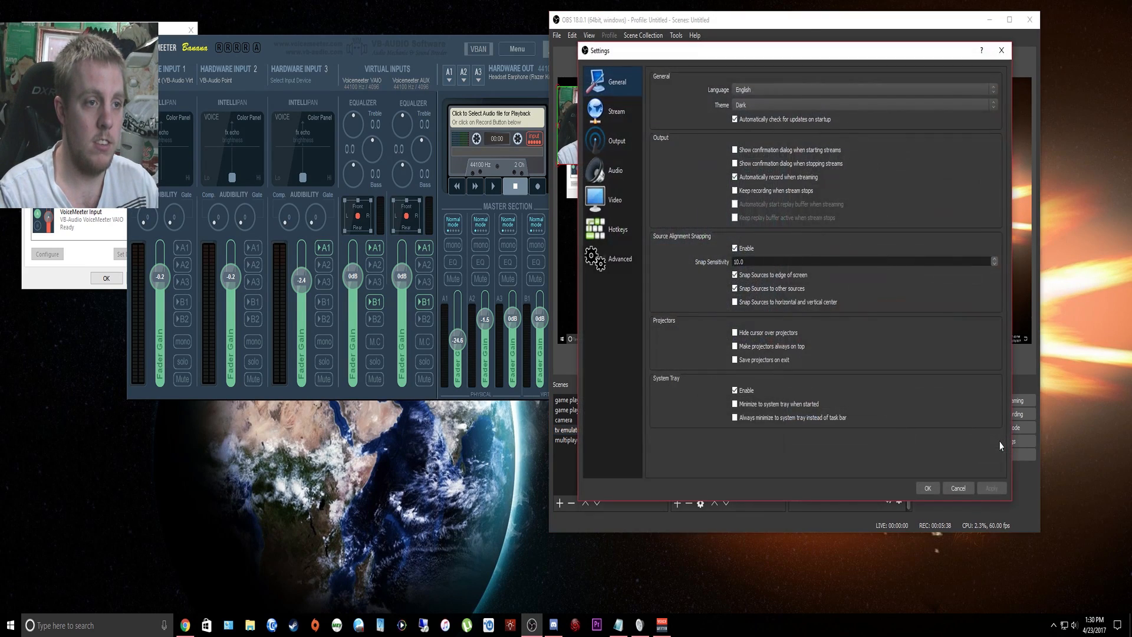
drag(771, 53, 346, 39)
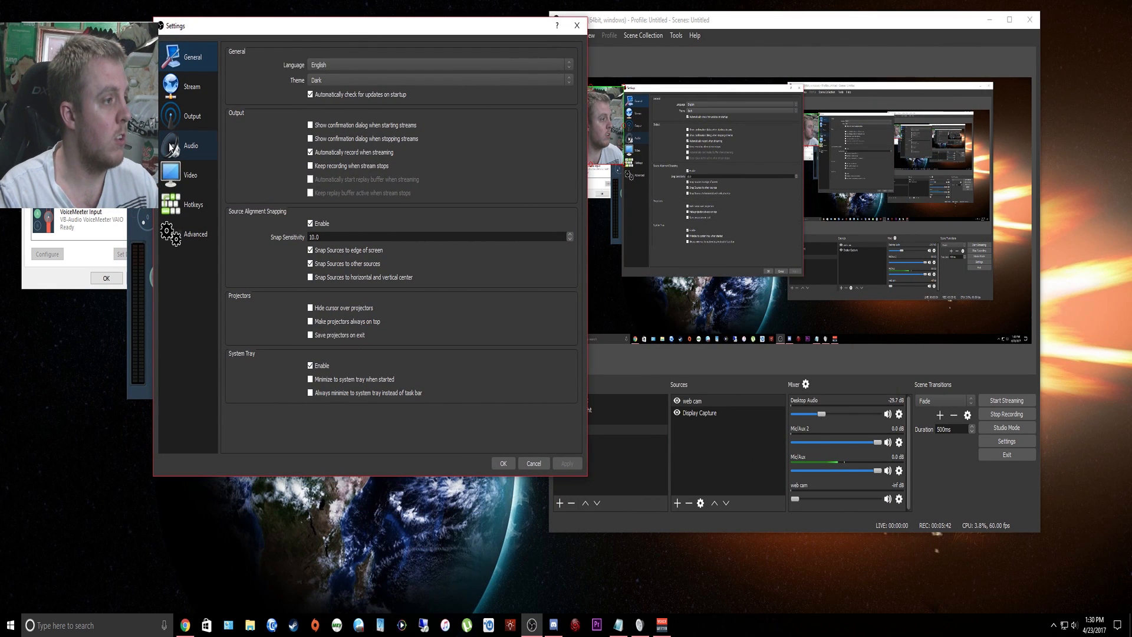
click(192, 117)
click(199, 140)
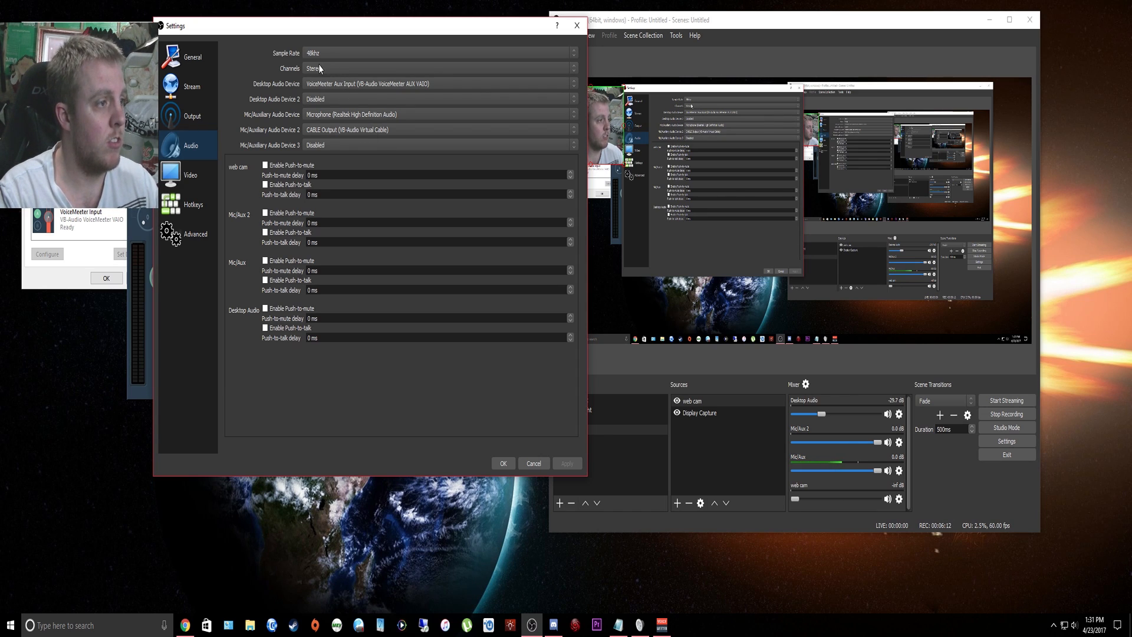
Step: Examine the recording output settings, including the enabled audio tracks, and close the OBS settings
click(193, 118)
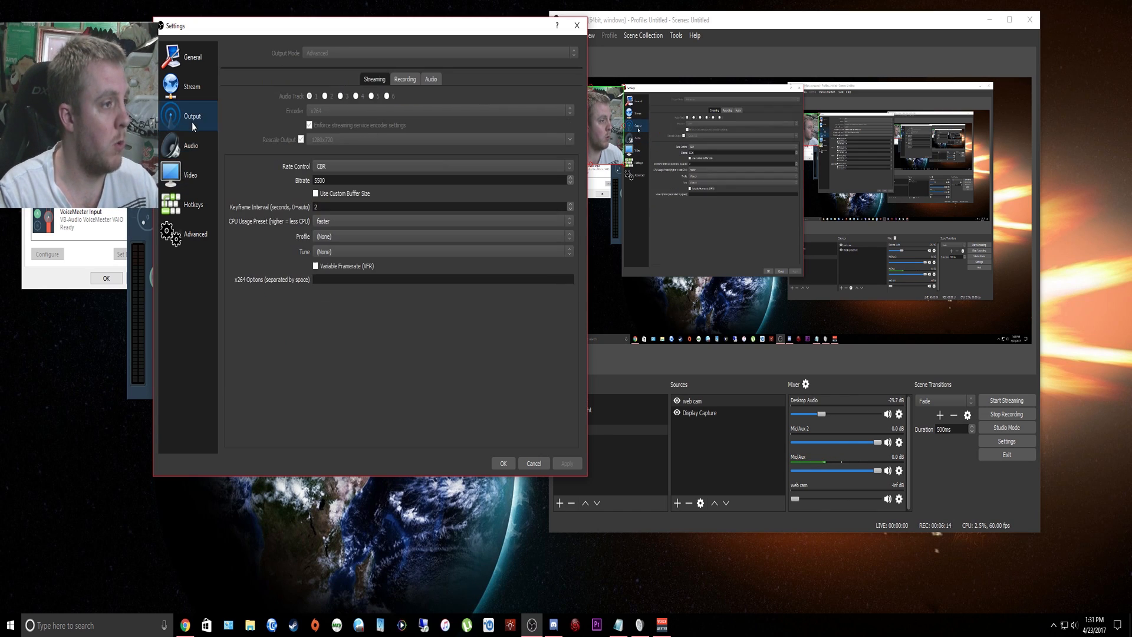
click(405, 82)
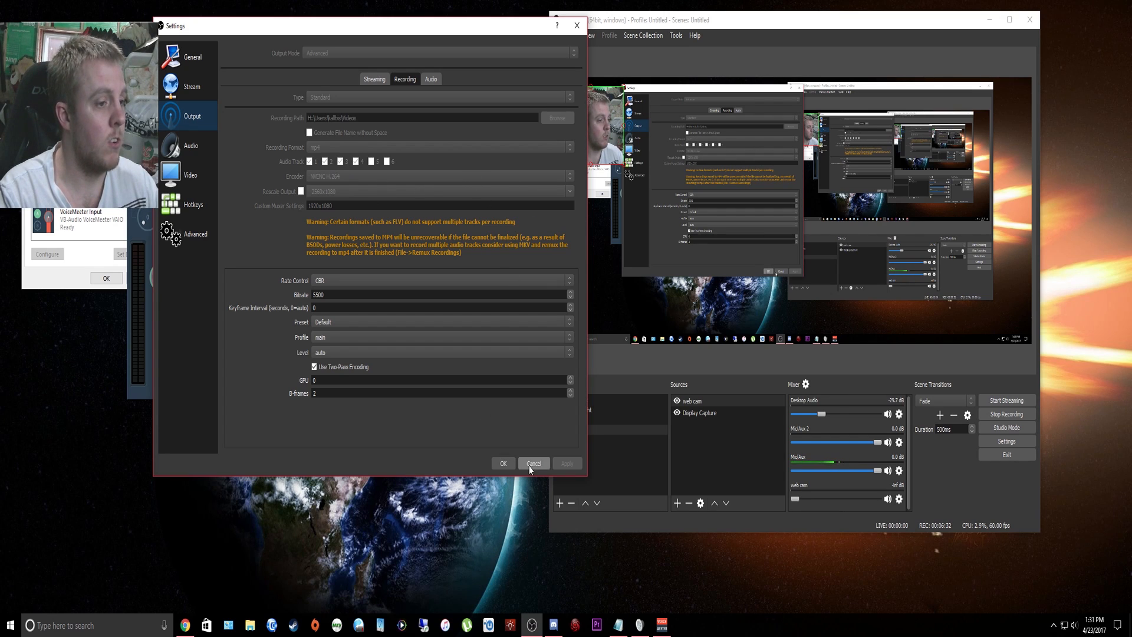
click(502, 463)
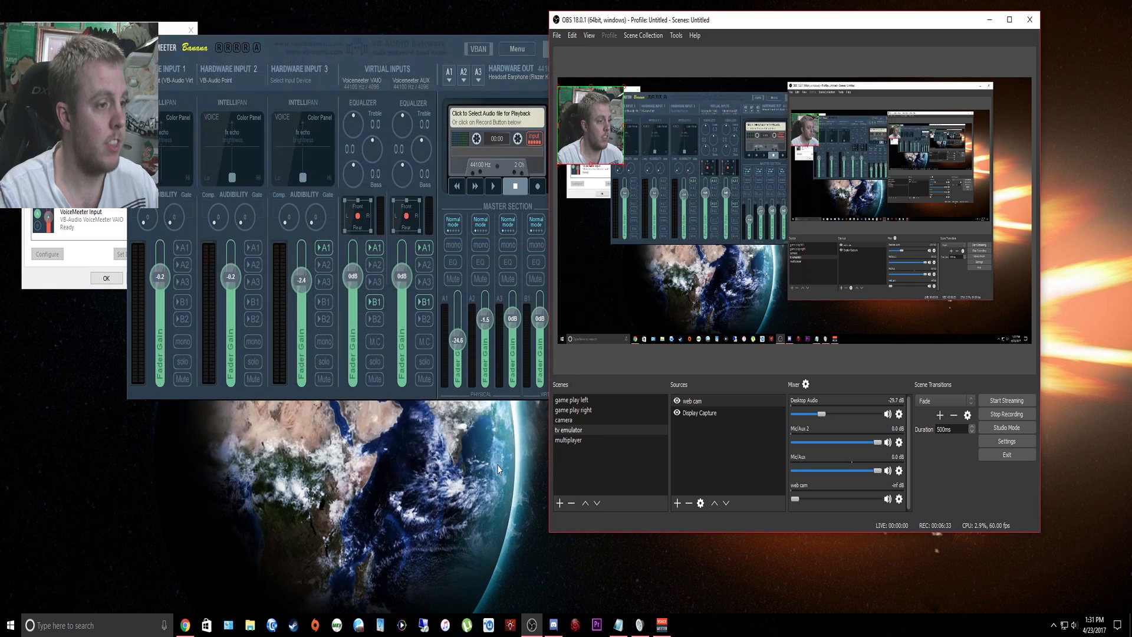
Step: Open the Advanced Audio Properties of the OBS mixer and examine the track assignments for Mic/Aux 2 and Mic/Aux
click(806, 386)
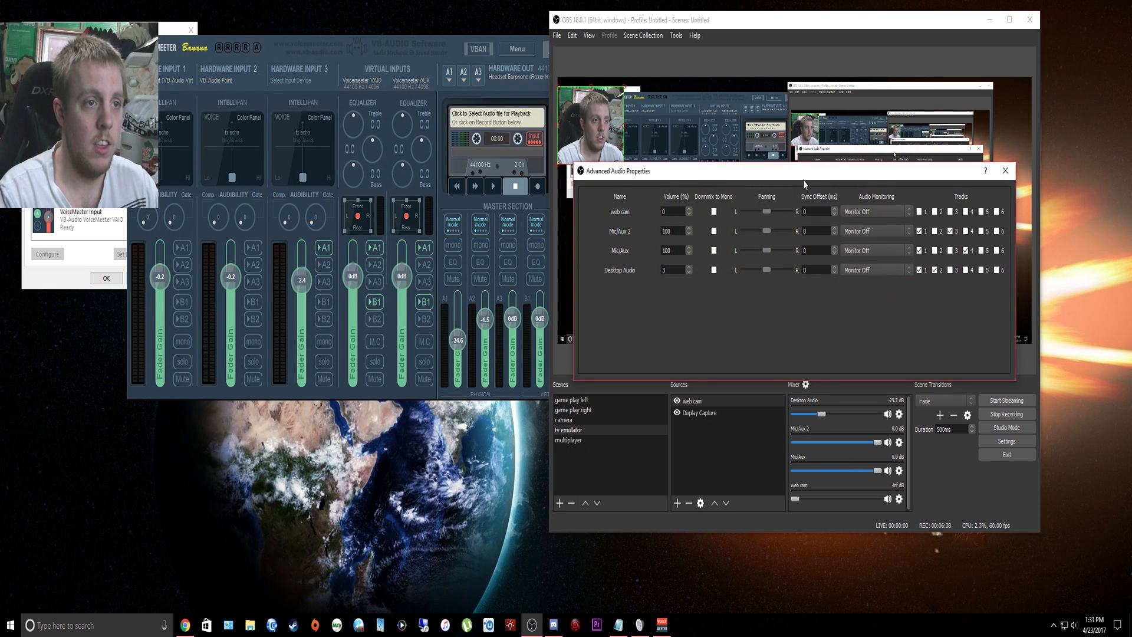
drag(794, 175, 374, 51)
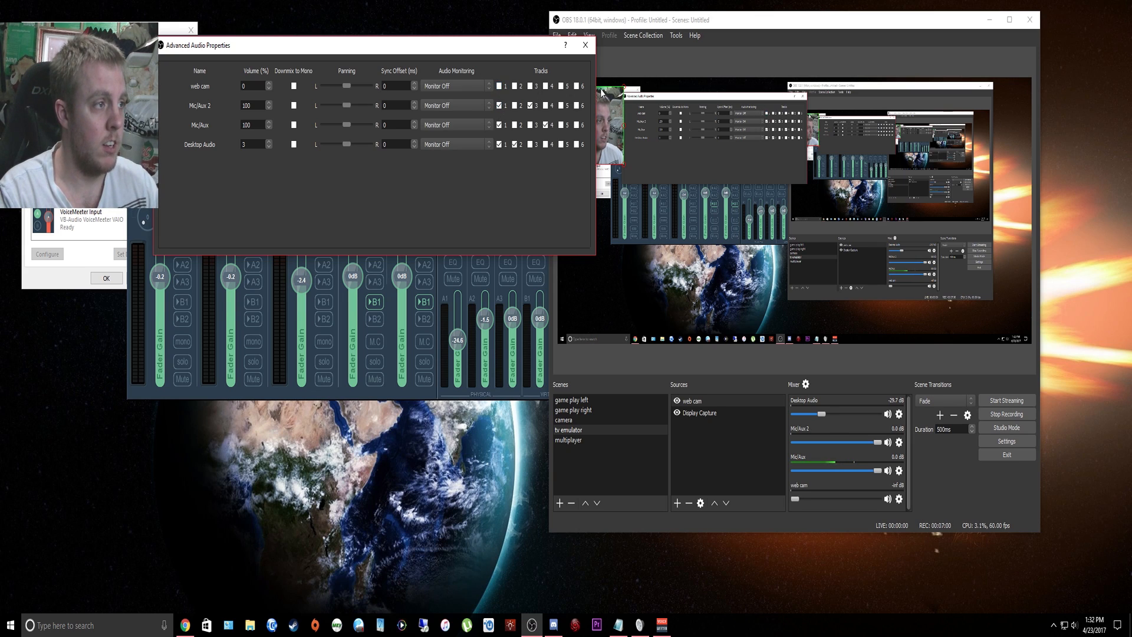
click(500, 106)
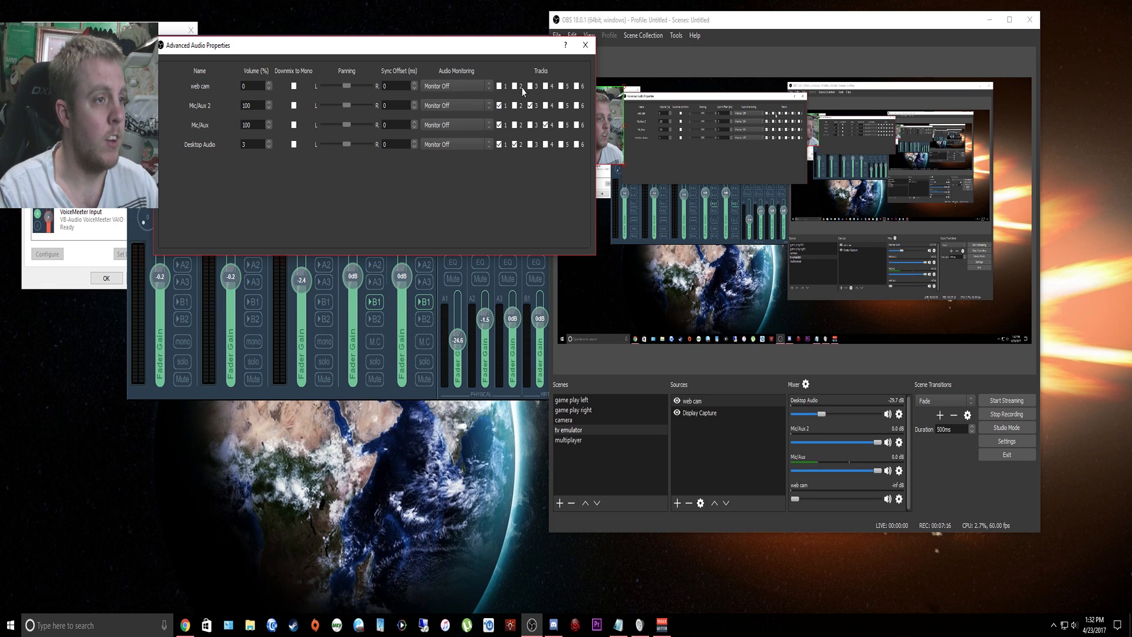
click(546, 124)
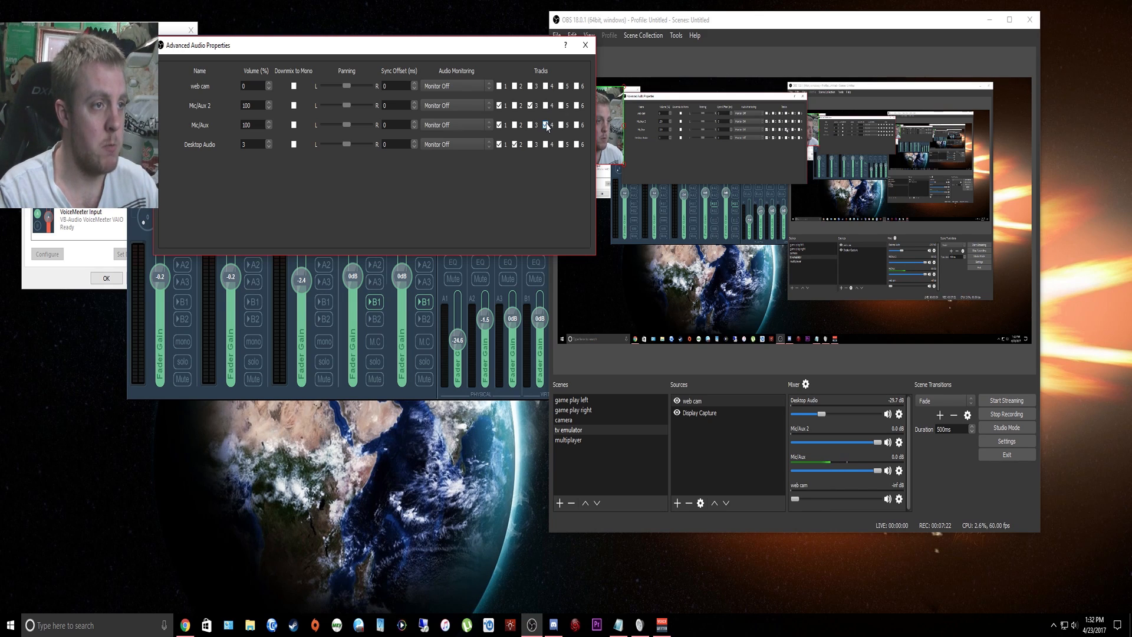